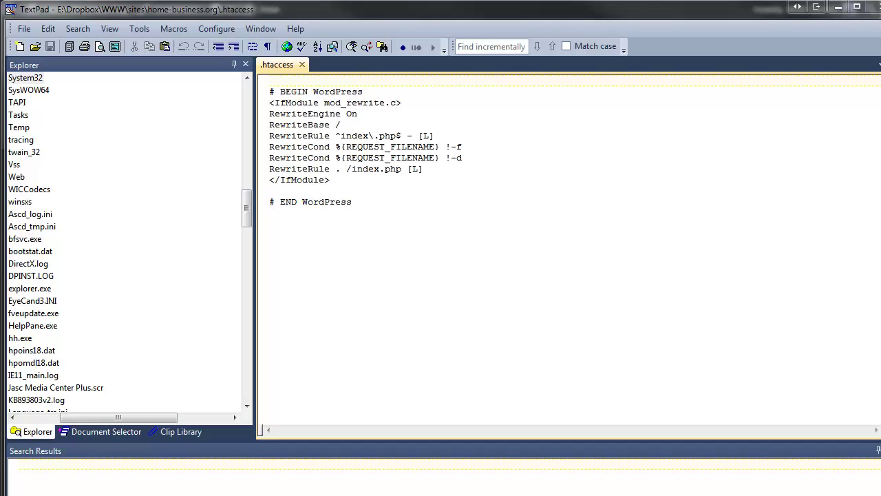
Add an IfModule mod_rewrite.c block above "# END WordPress" that sets X-Robots-Tag "noindex" for sitemap.xml
left_click(365, 184)
type("<IfModule mod_rewrite.c>  <Files sitemap.xml>   Header set X-Robots-Tag \"noindex\"  </Files> </IfModule>")
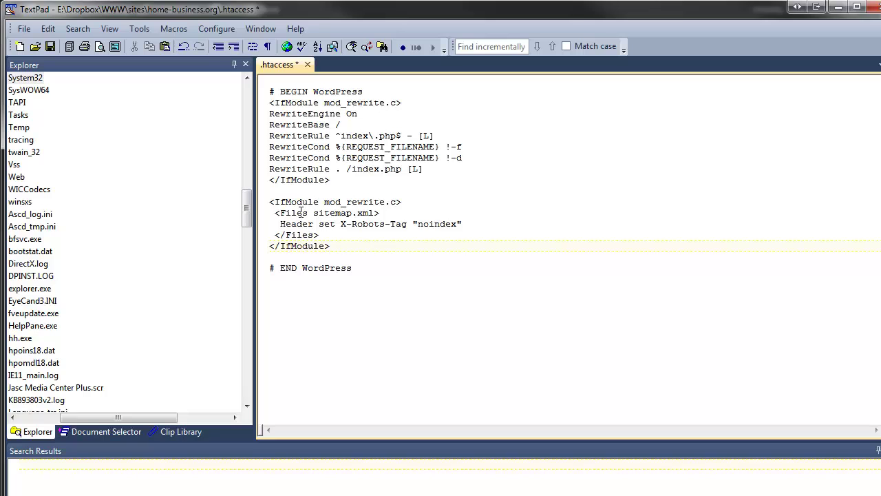
Move the sitemap.xml Files section into the first IfModule block, after the line "RewriteRule . /index.php [L]"
left_click_drag(319, 234, 244, 214)
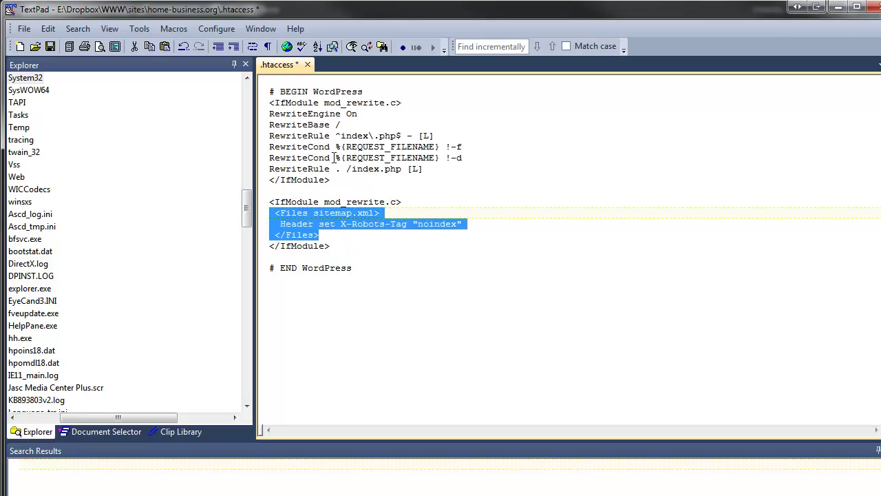
left_click_drag(342, 249, 260, 203)
left_click_drag(319, 235, 259, 214)
key("ctrl+c")
key("Delete")
left_click(428, 169)
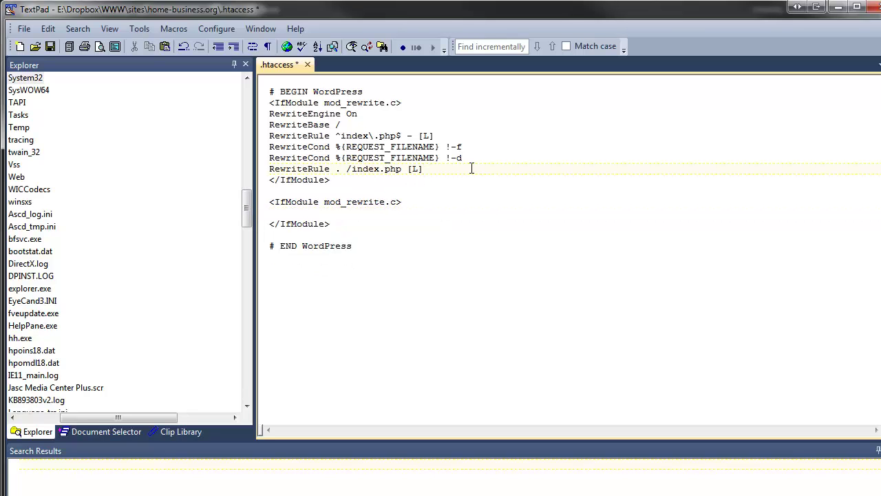
key("ctrl+v")
Delete the emptied second IfModule wrapper and the surplus blank line it leaves
left_click_drag(333, 259, 256, 237)
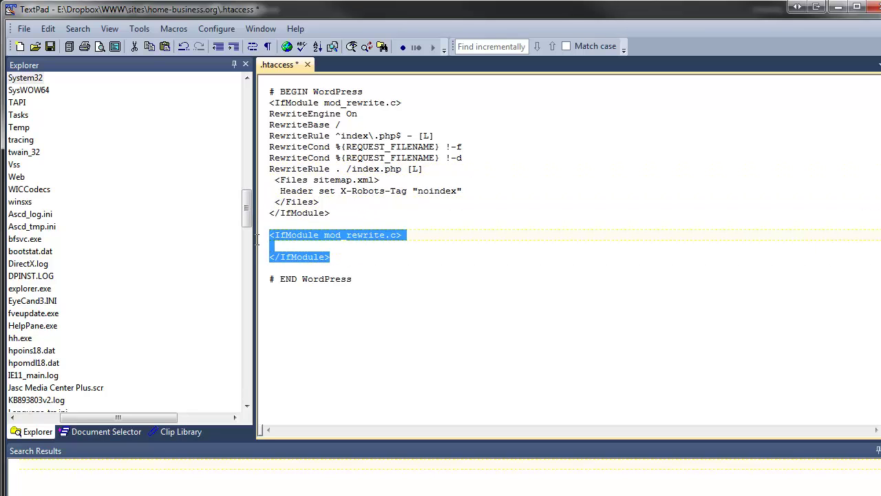
key("Delete")
key("BackSpace")
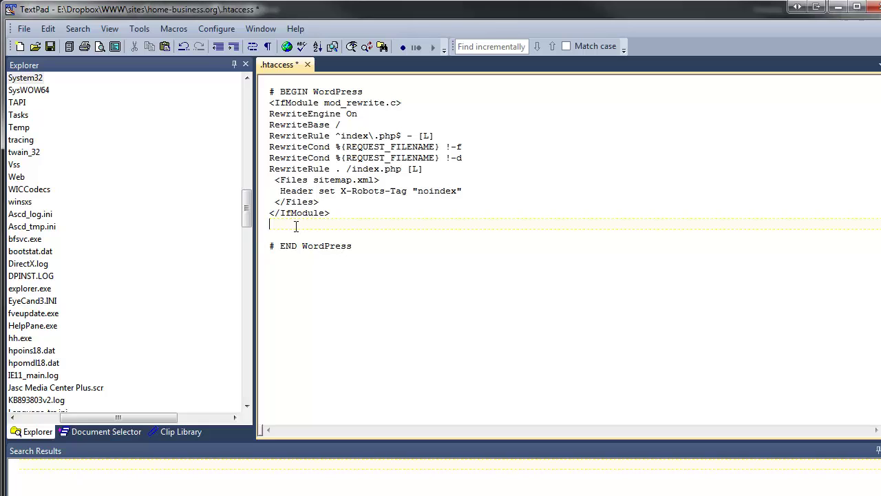
Write the example address yoursite.com/?ref=blahblahblah below the IfModule block, cut it down to yoursite.com, and remove it
key("Return")
type("yoursite.com/?ref=blahblahblah")
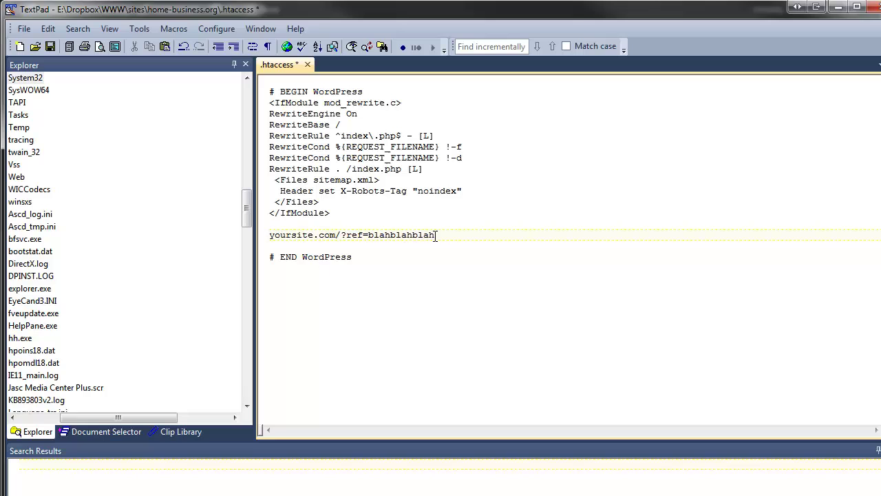
left_click_drag(436, 235, 269, 239)
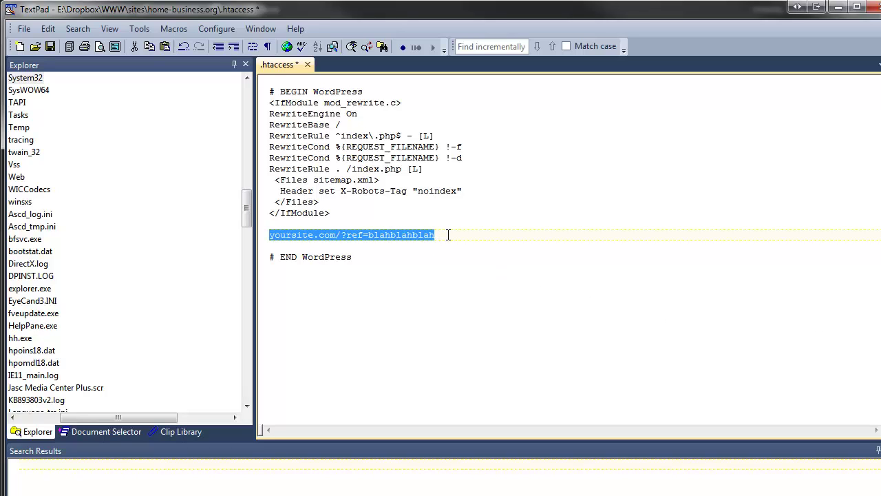
left_click_drag(450, 235, 336, 238)
key("BackSpace")
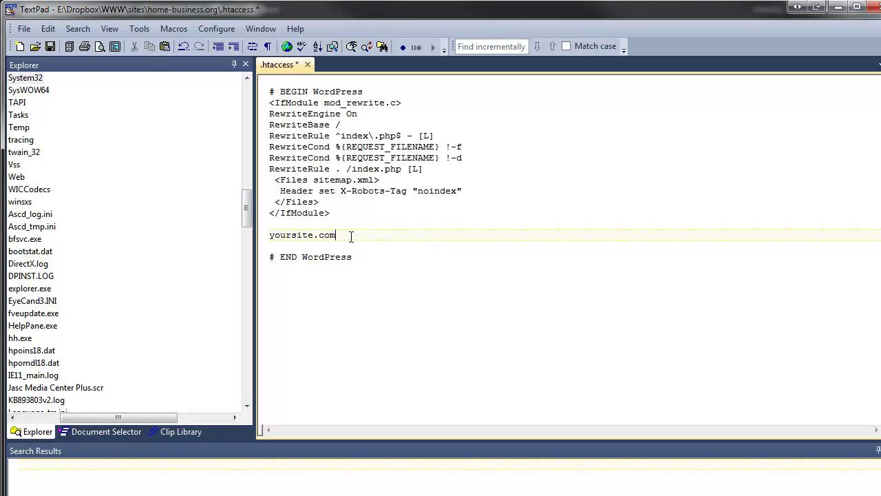
left_click_drag(338, 236, 265, 237)
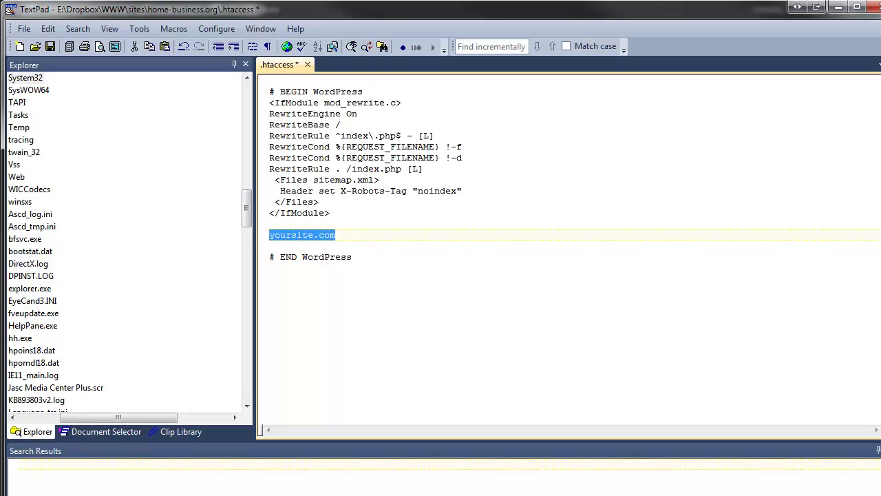
key("Delete")
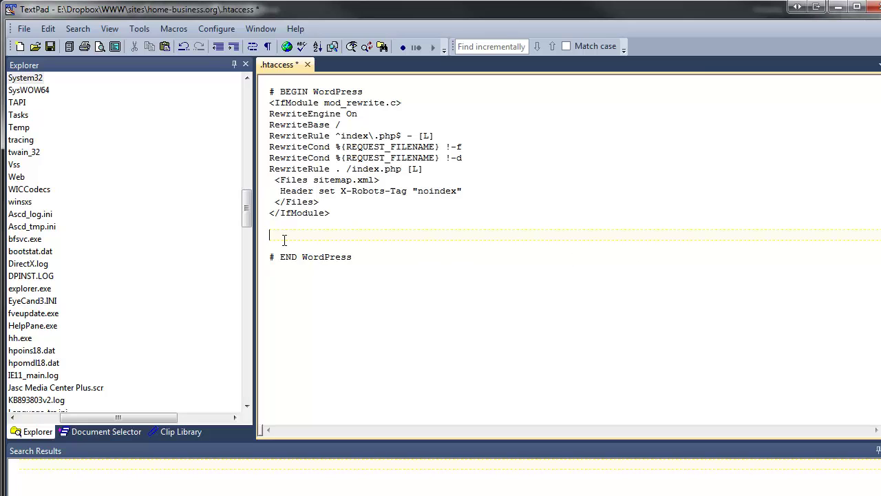
Paste the 301 query-string redirect block below the first IfModule block and move its rules inside the first block, after the Files section
key("ctrl+v")
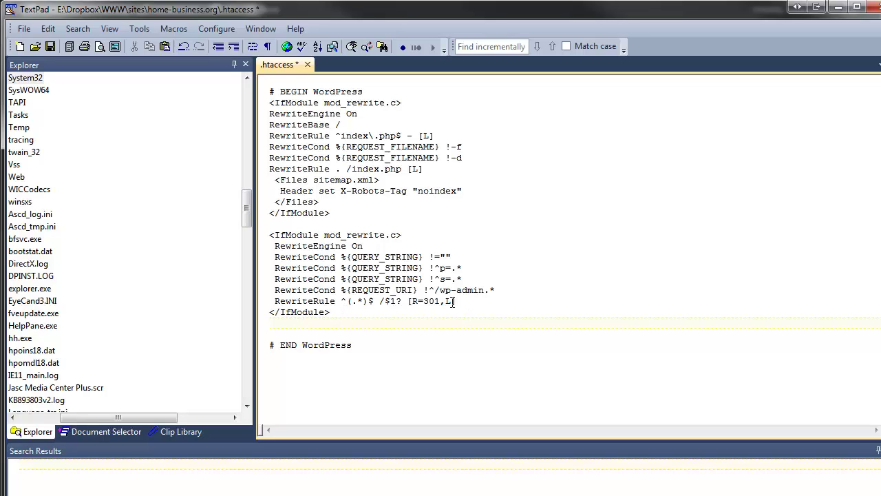
left_click_drag(456, 301, 249, 250)
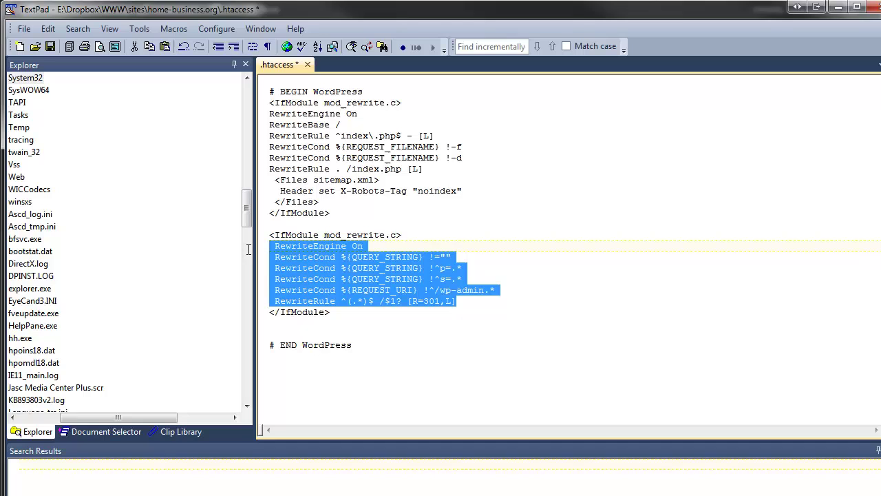
key("ctrl+x")
left_click(348, 201)
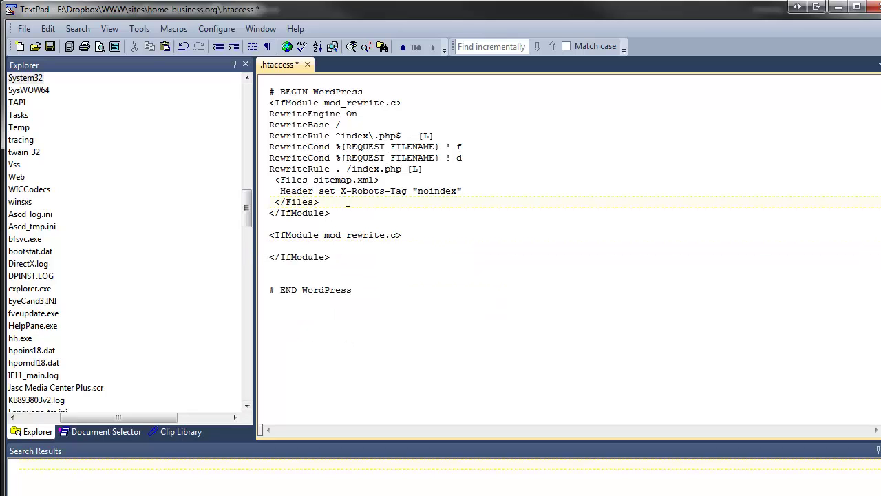
key("Return")
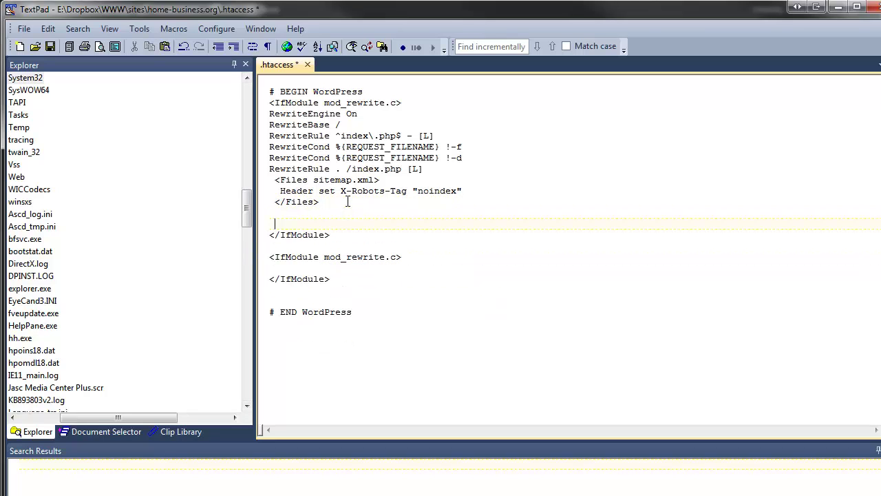
key("ctrl+v")
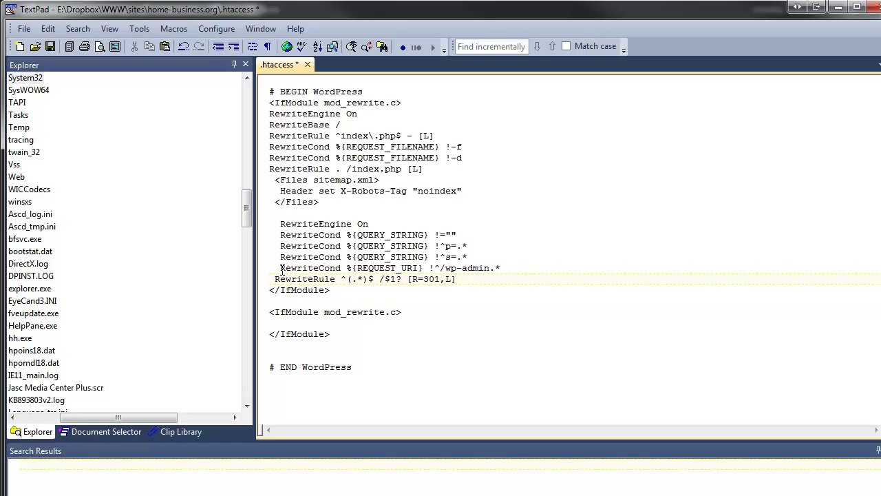
Remove the extra leading space from the first five moved rewrite lines and add a blank line above the sitemap.xml Files section
left_click(280, 269)
key("BackSpace")
left_click(280, 257)
key("BackSpace")
left_click(279, 245)
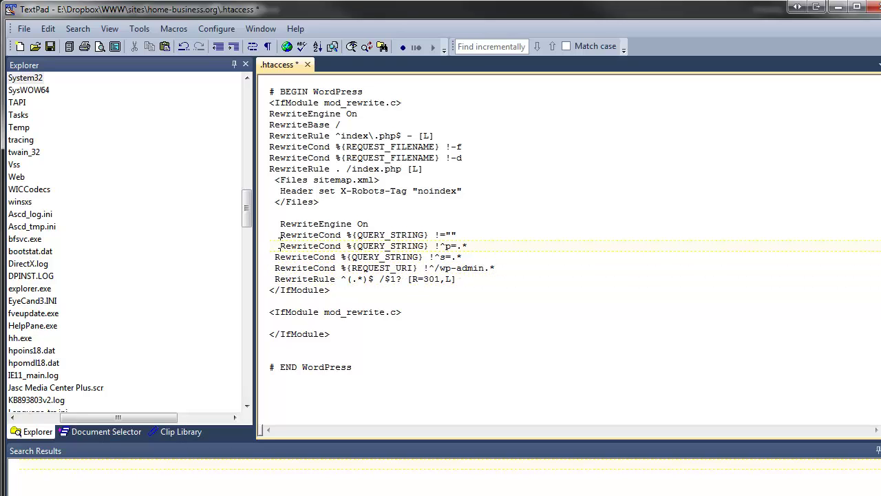
key("BackSpace")
left_click(279, 235)
key("BackSpace")
left_click(279, 224)
key("BackSpace")
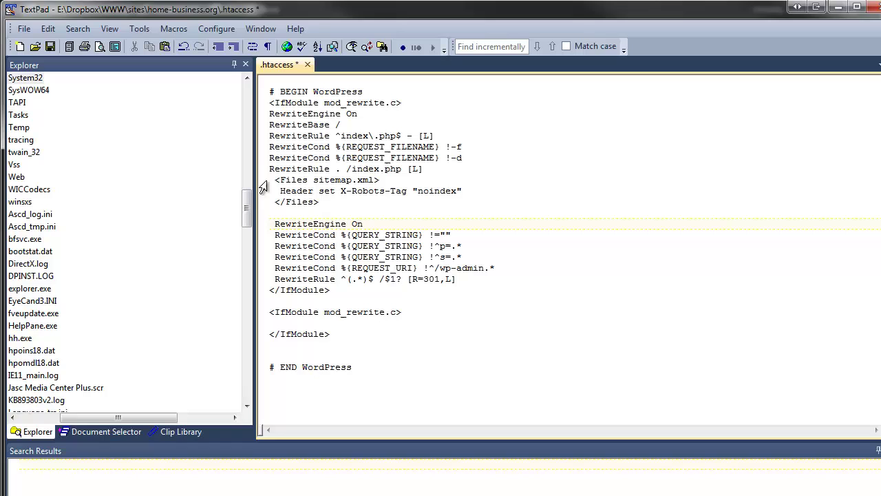
left_click(446, 169)
key("Return")
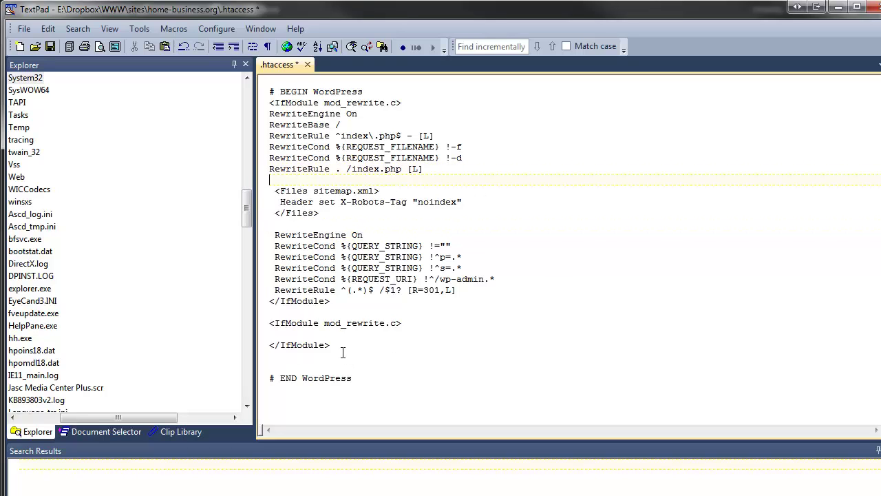
Delete the emptied second IfModule wrapper with its surplus blank line and save the .htaccess file
left_click_drag(330, 356, 250, 324)
key("Delete")
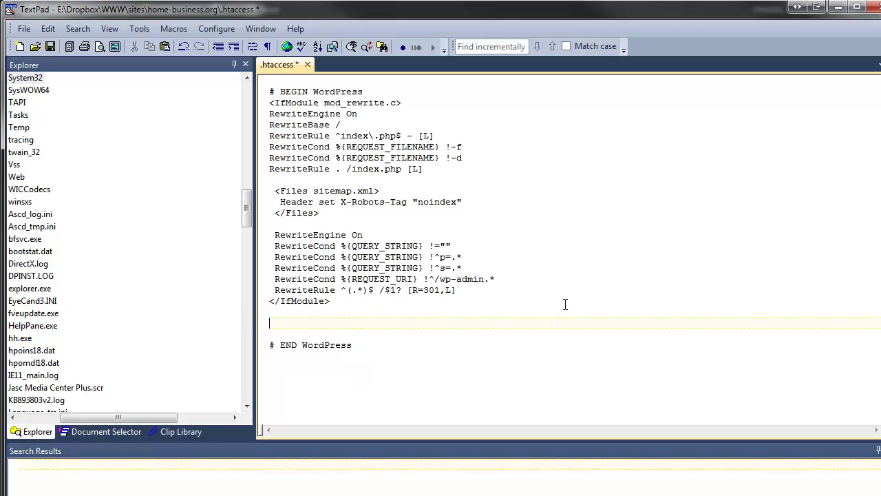
key("BackSpace")
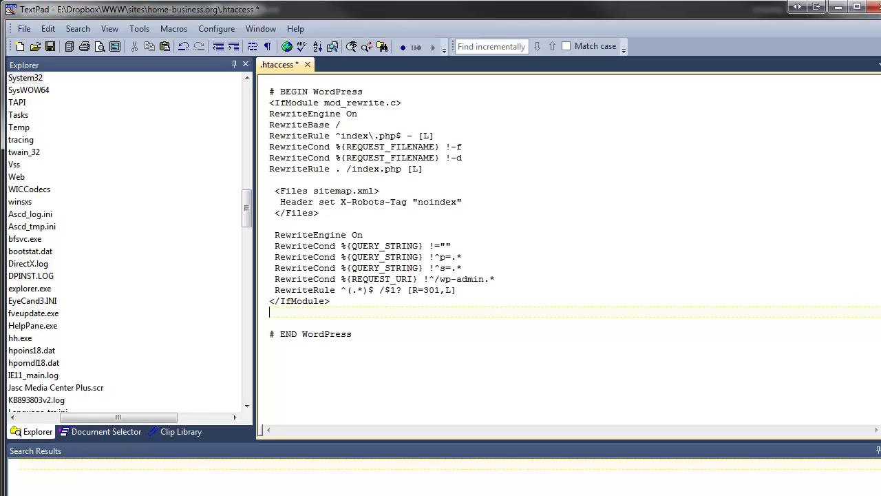
left_click(270, 323)
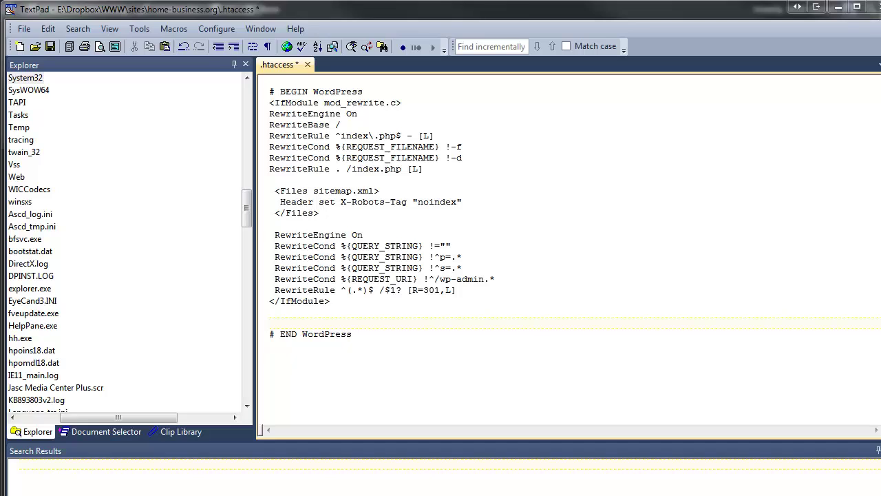
left_click(50, 46)
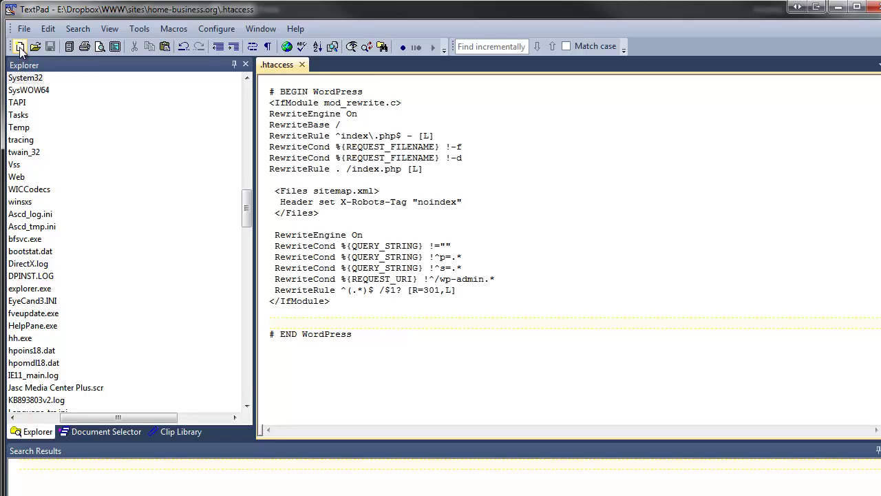
Create a new document and save it as robots.txt in the home-business.org folder
left_click(20, 48)
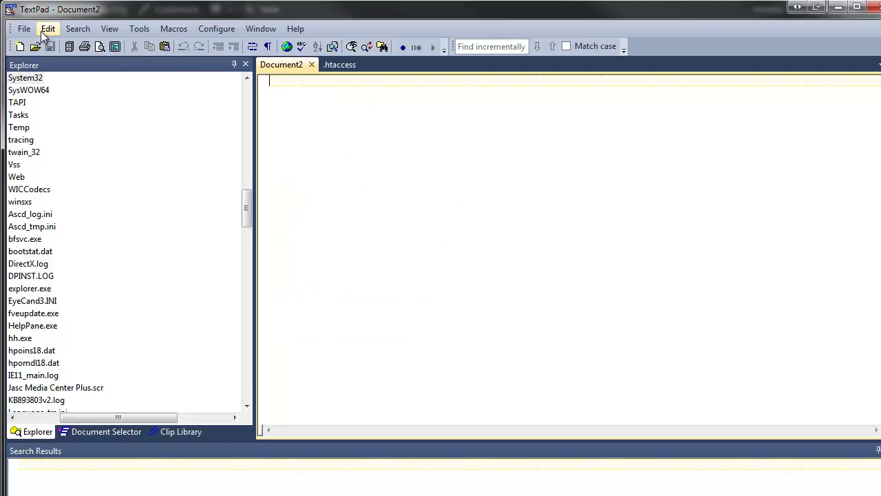
left_click(23, 29)
left_click(59, 120)
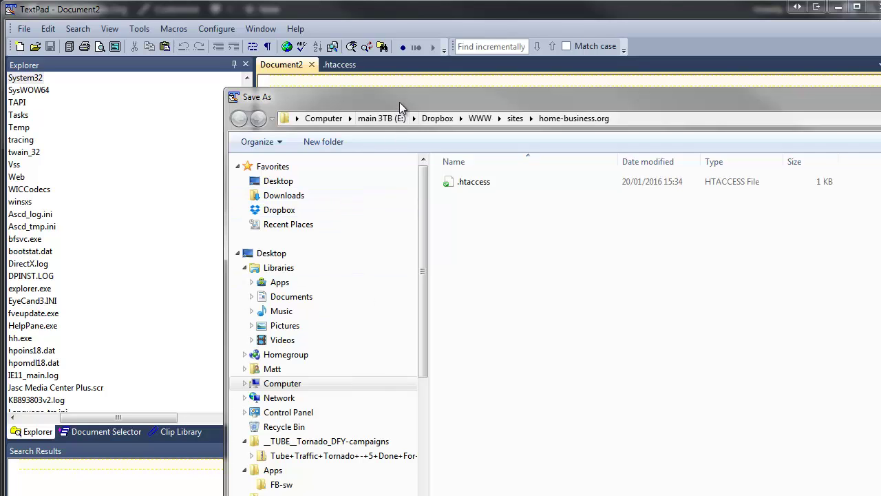
left_click_drag(399, 100, 274, 9)
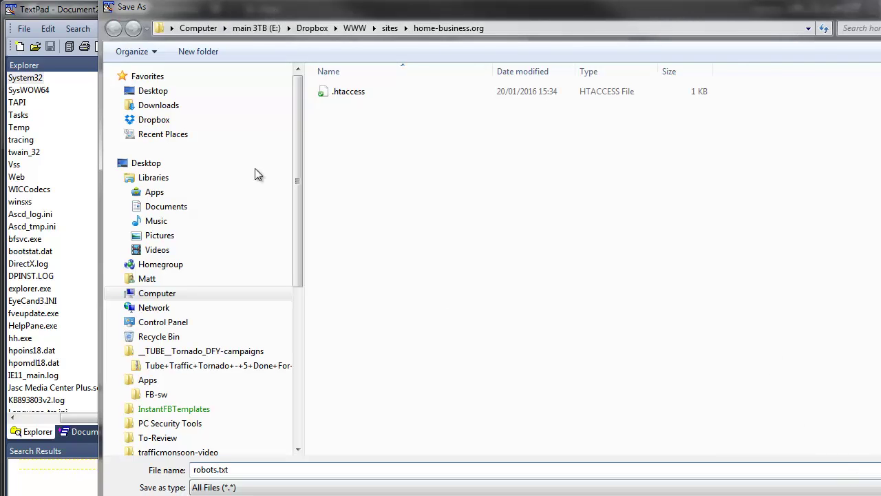
left_click_drag(103, 4, 162, 53)
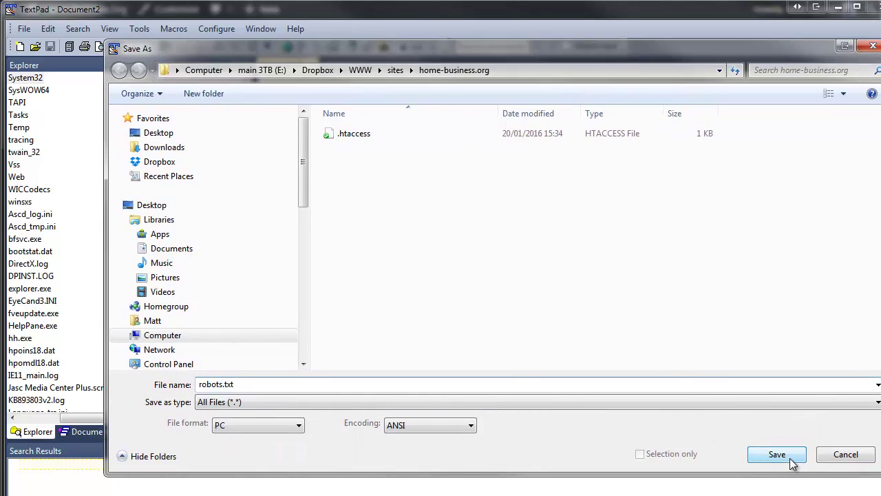
left_click(759, 457)
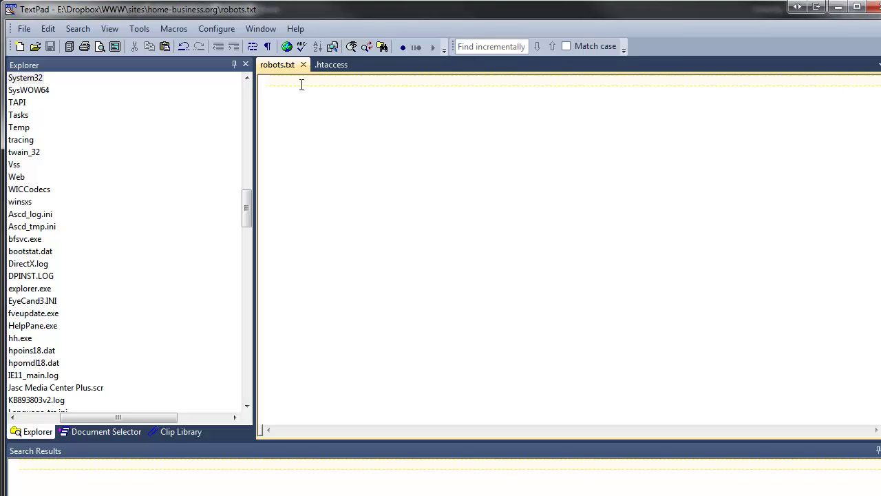
Add rules for all user agents disallowing /wp-admin/, /wp-includes/, /wp-content/themes/ and /wp-content/plugins/, and save robots.txt
key("ctrl+v")
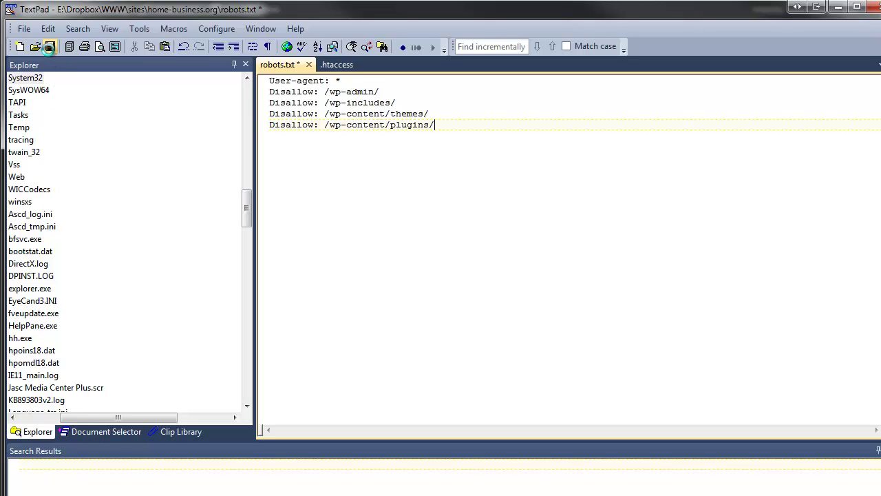
left_click(49, 47)
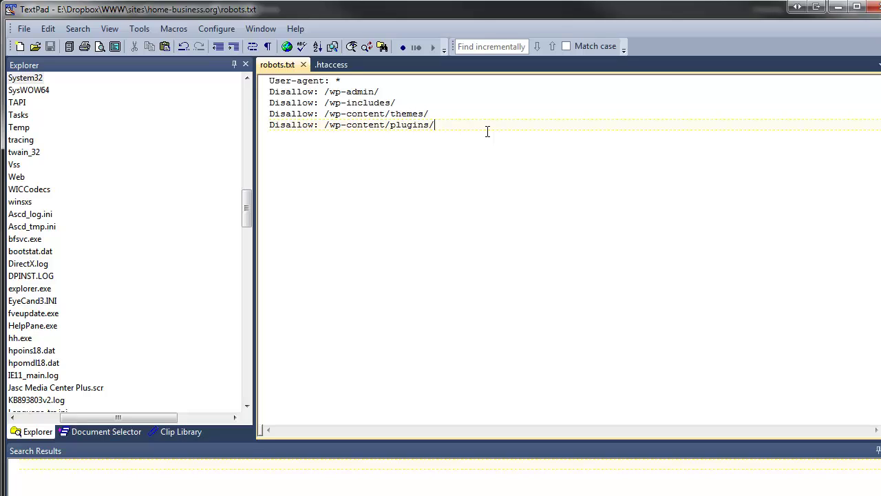
Add Disallow lines for /downloads/ and /images/ at the end of robots.txt and save the file
key("Return")
key("ctrl+v")
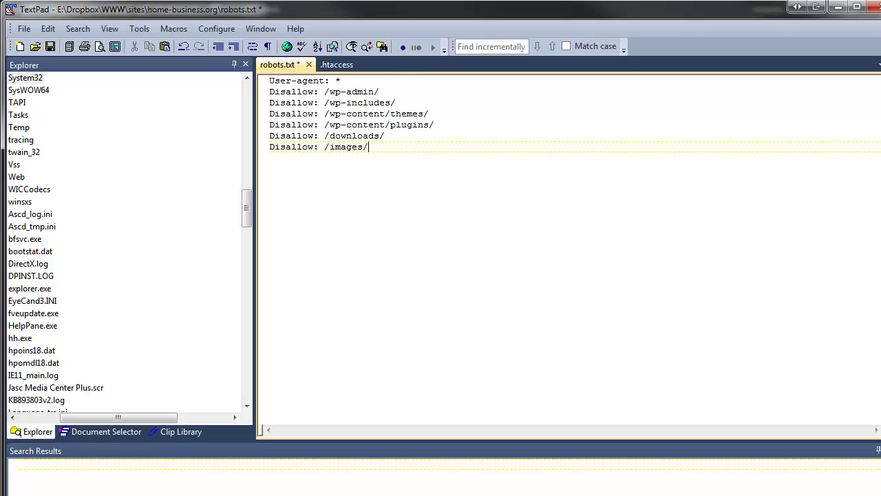
left_click(51, 48)
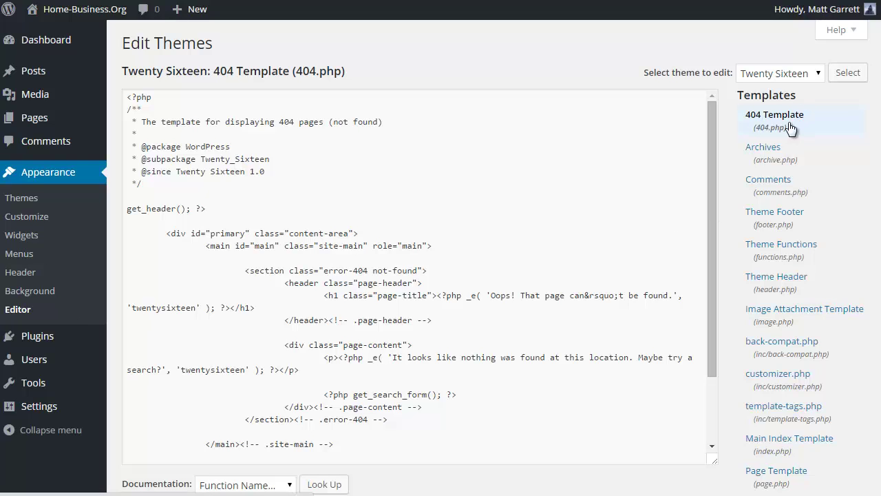
Insert the is_404 snippet with the _gaq.push '_trackEvent' call on its own lines between the header comment and get_header() in 404.php, and update the file
left_click(163, 196)
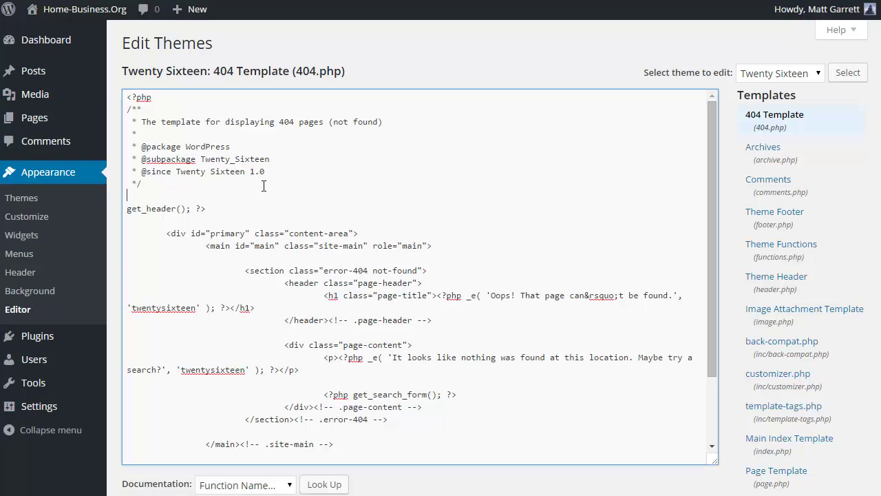
key("ctrl+v")
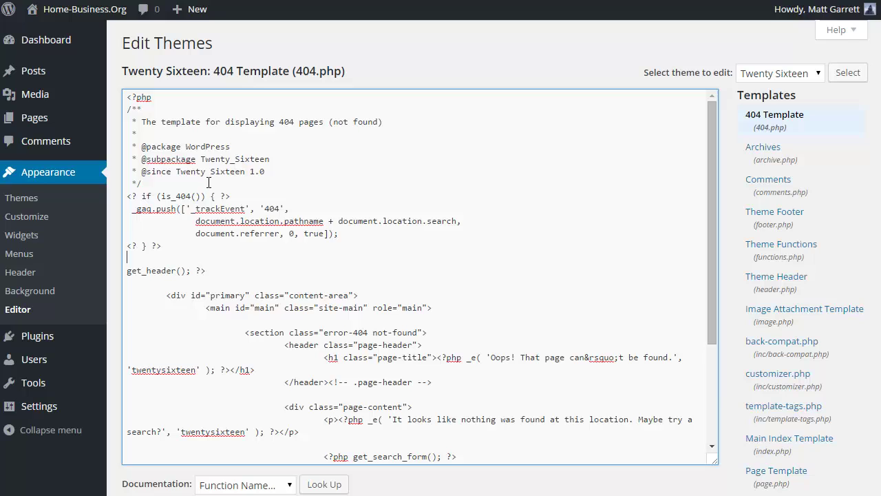
left_click(170, 184)
key("Return")
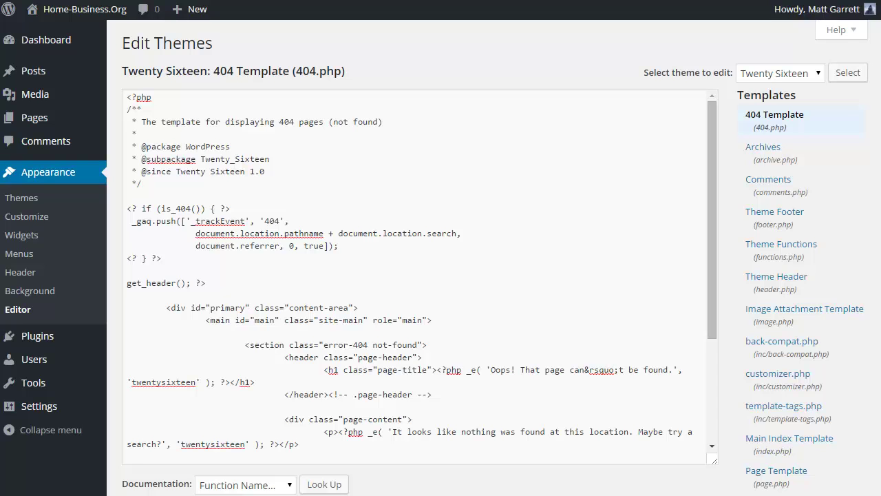
scroll(860, 370, "down", 5)
scroll(868, 356, "up", 1)
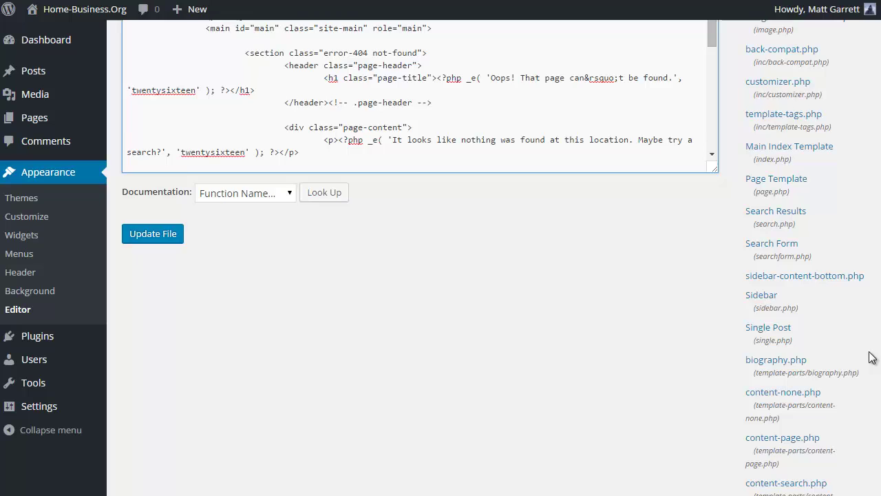
left_click(152, 270)
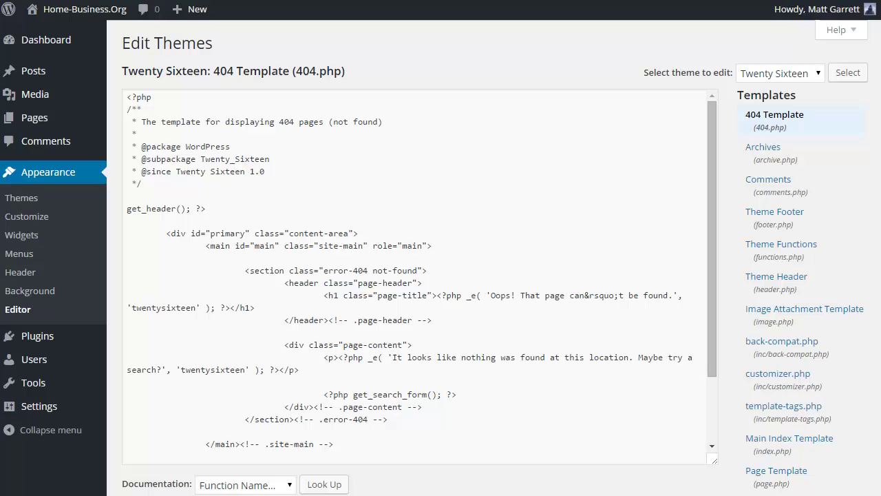
scroll(440, 275, "down", 3)
scroll(440, 275, "up", 2)
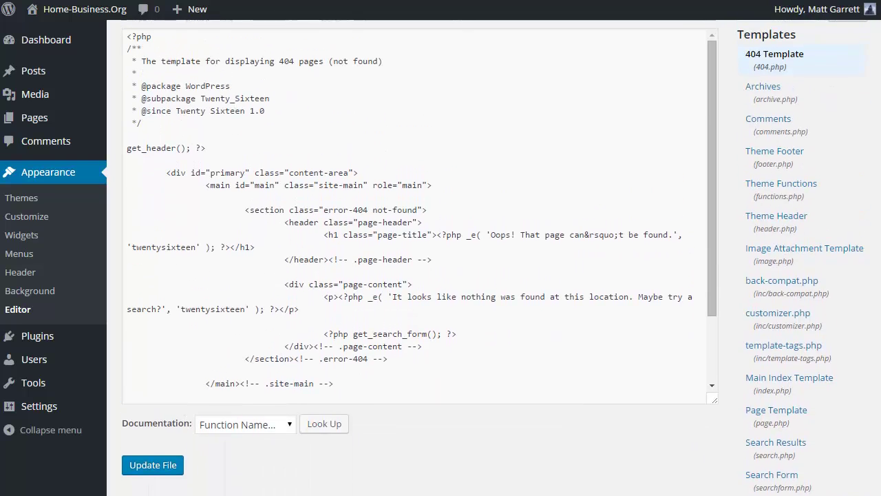
left_click(174, 465)
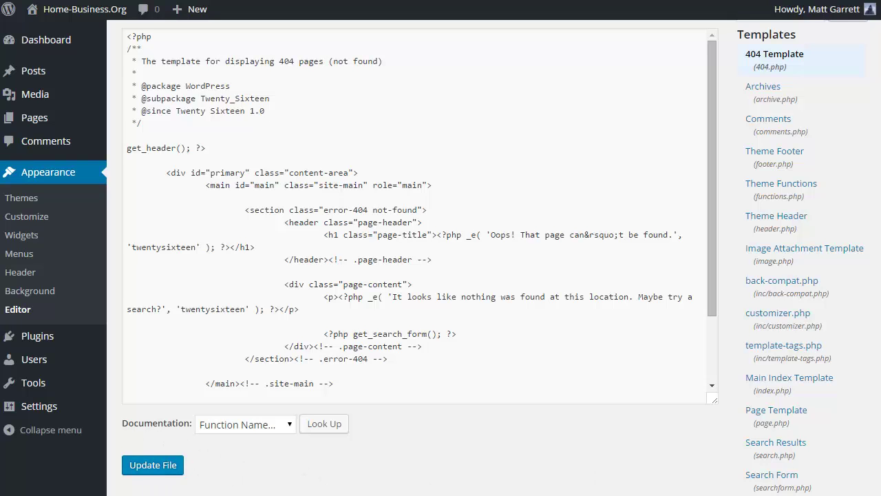
scroll(440, 276, "up", 2)
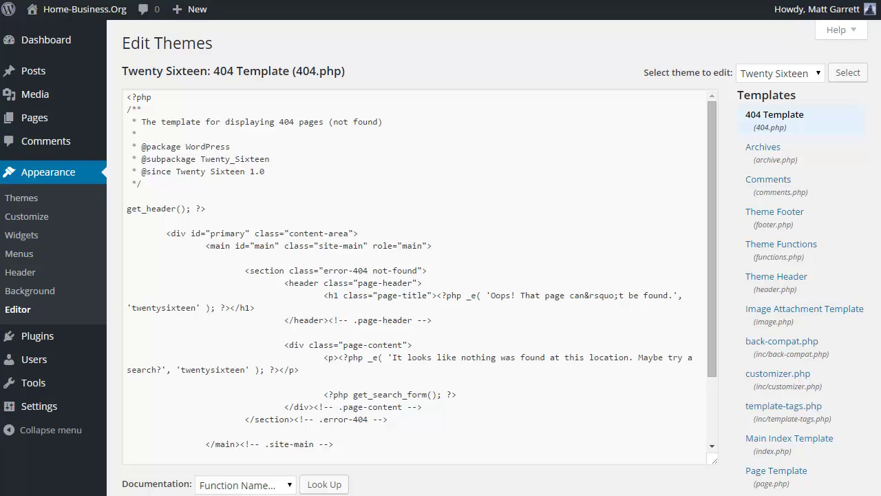
In functions.php, add the add_rss_logo function with its the_content and the_excerpt_rss filters below the opening header comment
left_click(783, 256)
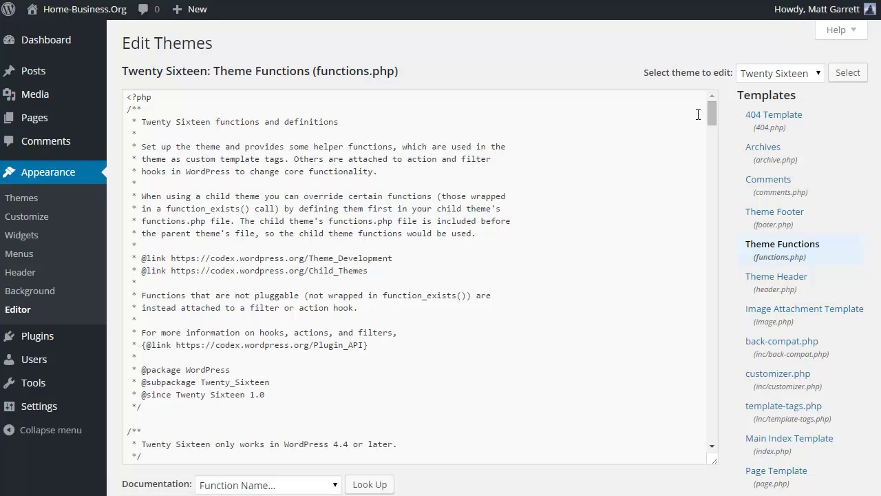
left_click_drag(709, 111, 714, 127)
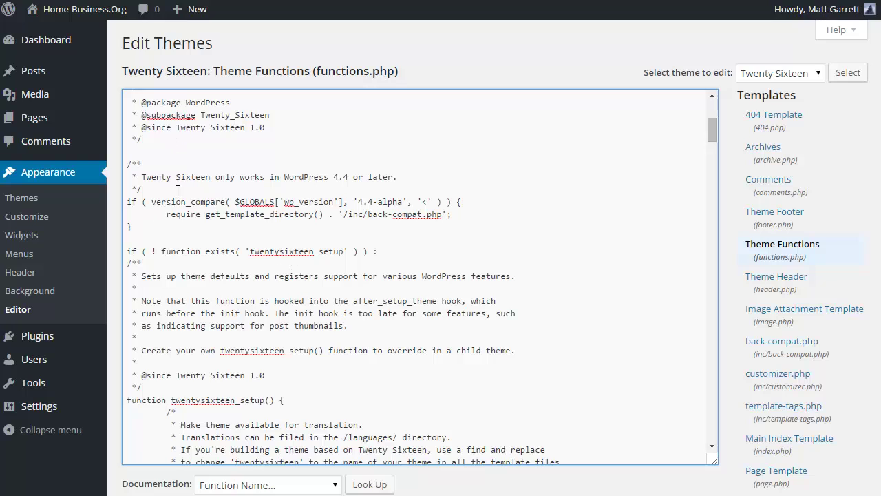
left_click(158, 139)
key("Return")
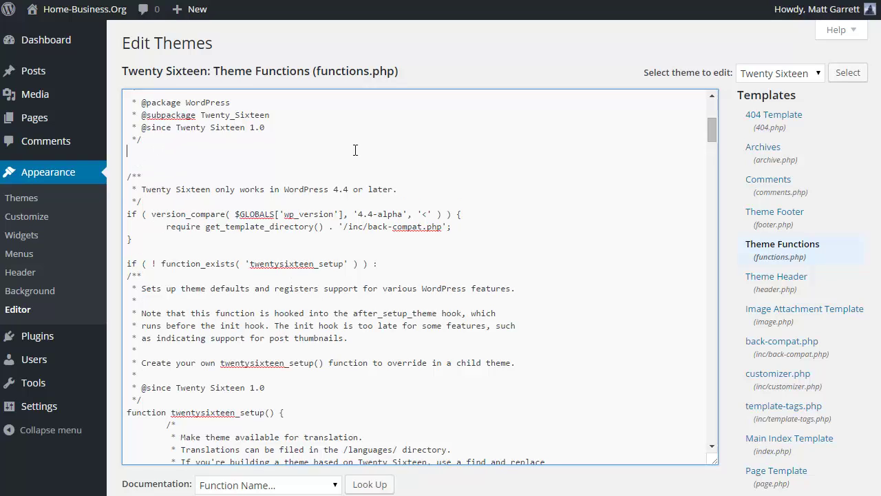
key("Return")
type("function add_rss_logo($content) {   if(is_feed()) {     $content .= \"<hr><a href='blog_url'><img src='logo_url'/></a>\";   }   return $content; } add_filter('the_content', 'add_rss_logo'); add_filter('the_excerpt_rss', 'add_rss_logo');")
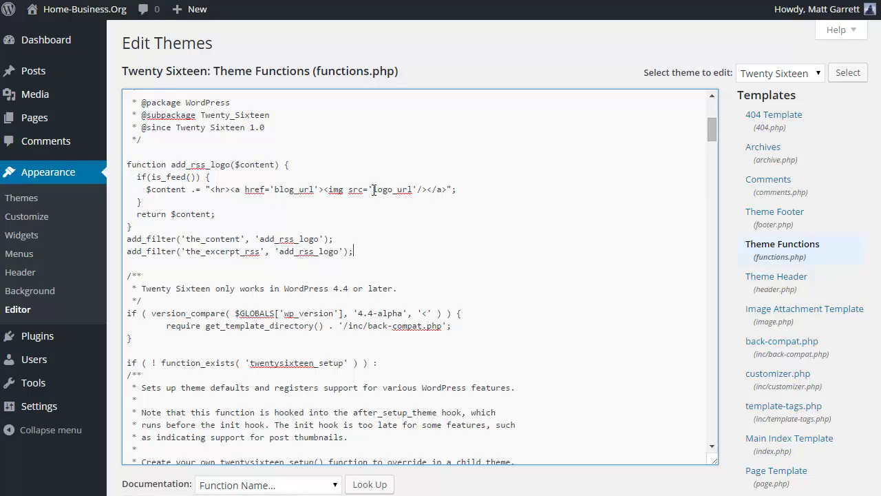
left_click_drag(373, 190, 411, 188)
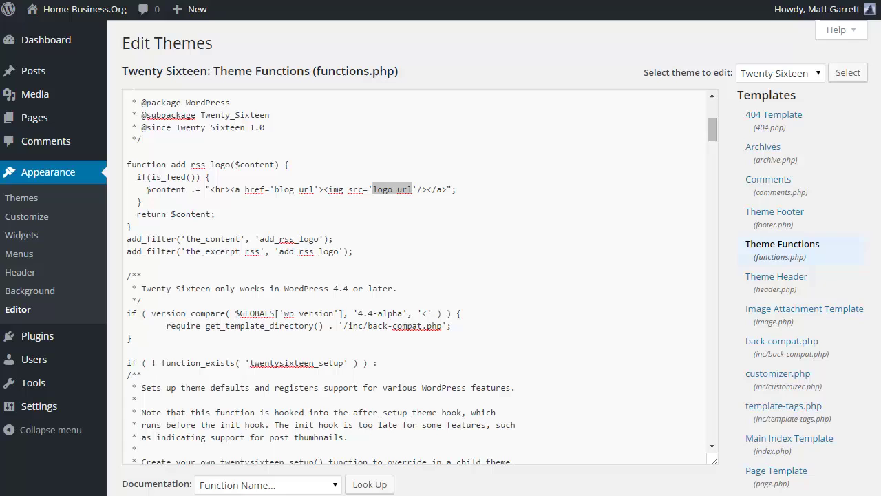
left_click(414, 189)
left_click_drag(414, 189, 373, 190)
type("http://home-business.org/images/home-business-logo.png")
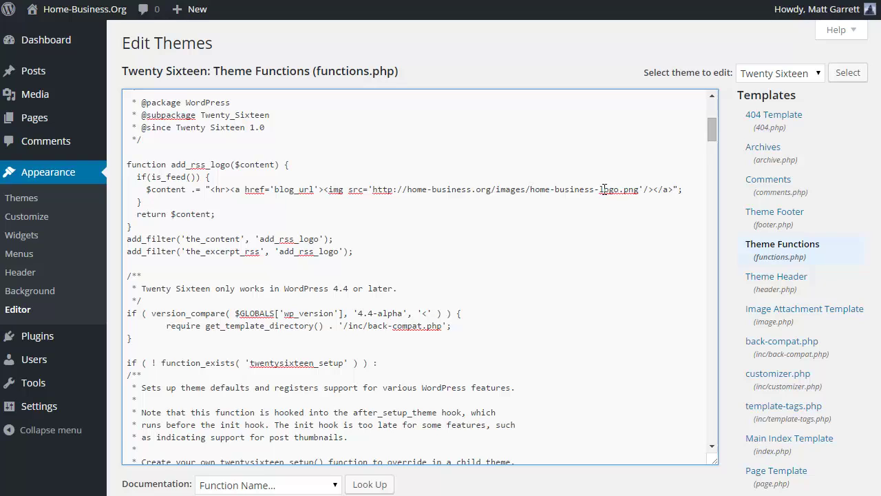
left_click(639, 189)
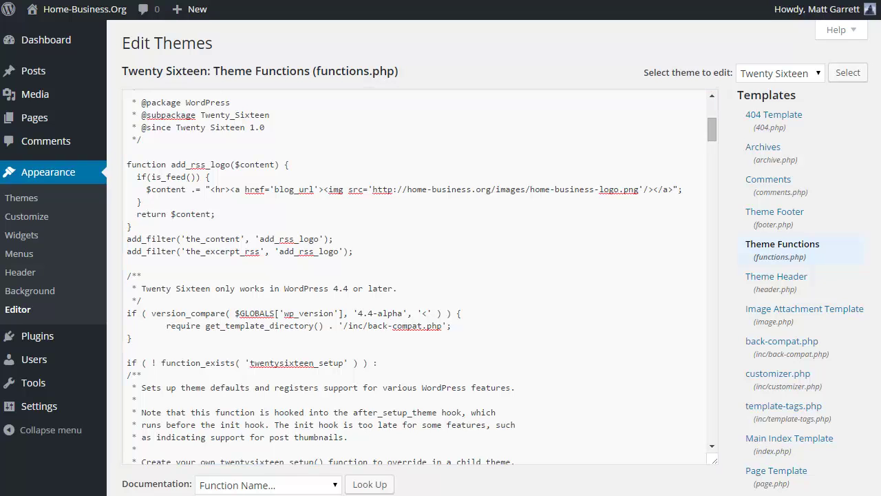
scroll(413, 276, "down", 5)
scroll(187, 280, "up", 2)
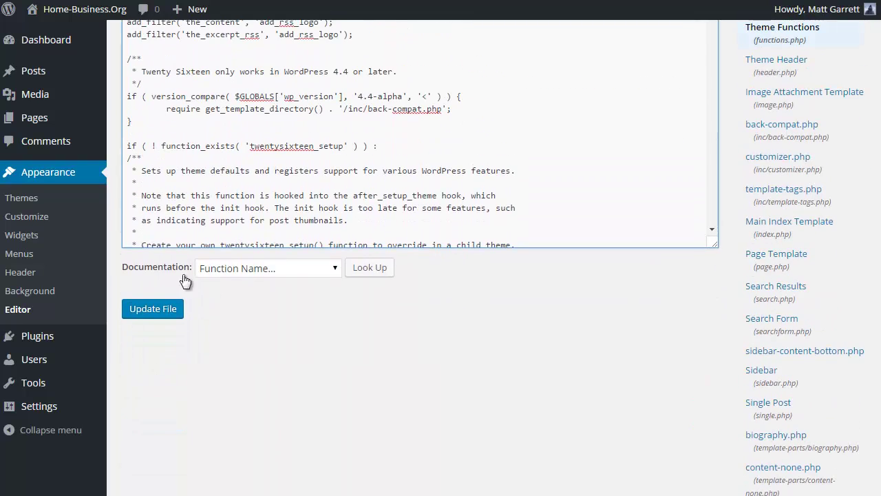